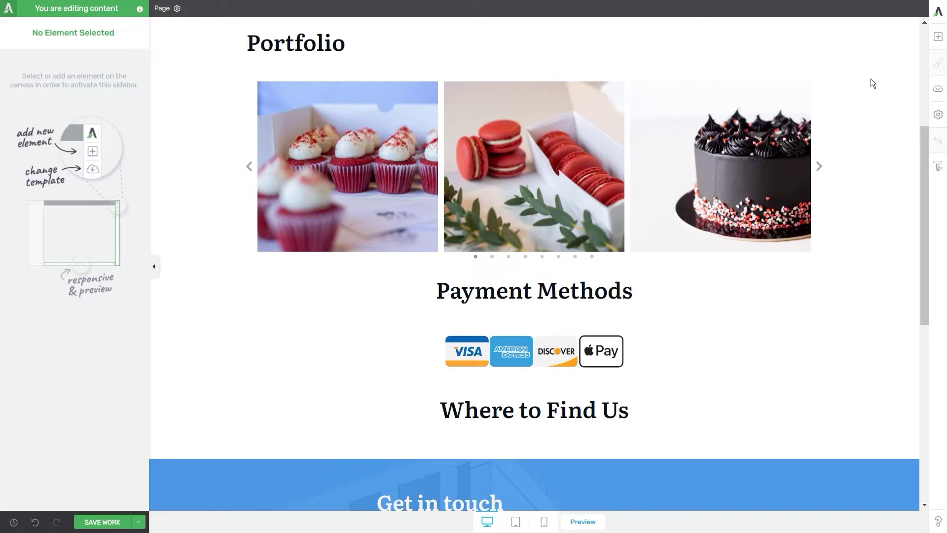
Drop a Custom HTML element below the Where to Find Us heading
{"action": "left_click", "coordinate": [936, 44]}
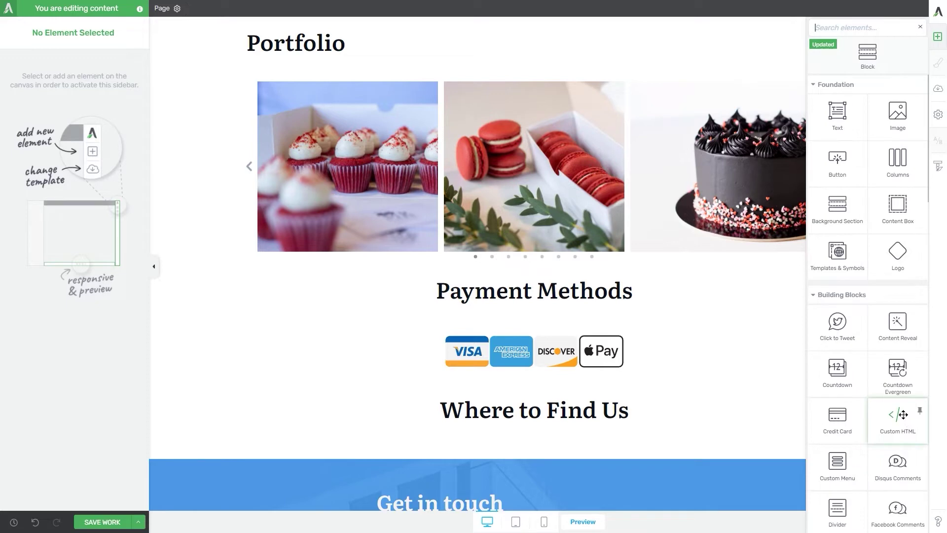
{"action": "left_click_drag", "start_coordinate": [902, 414], "coordinate": [554, 434]}
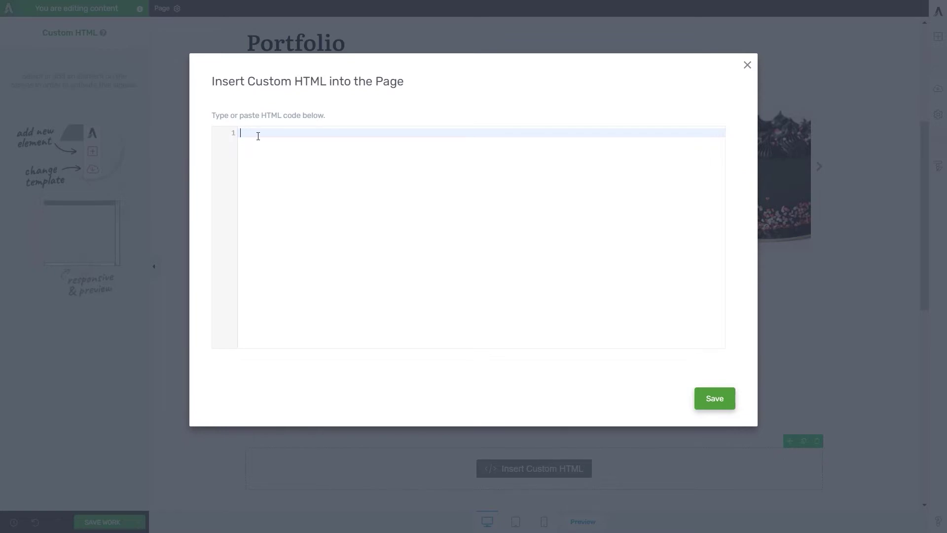
Replace the editor contents with the prepared striped Company/Contact/Country table HTML and CSS, and save
{"action": "type", "text": "<html"}
{"action": "key", "text": "Return"}
{"action": "key", "text": "ctrl+a"}
{"action": "key", "text": "BackSpace"}
{"action": "key", "text": "ctrl+v"}
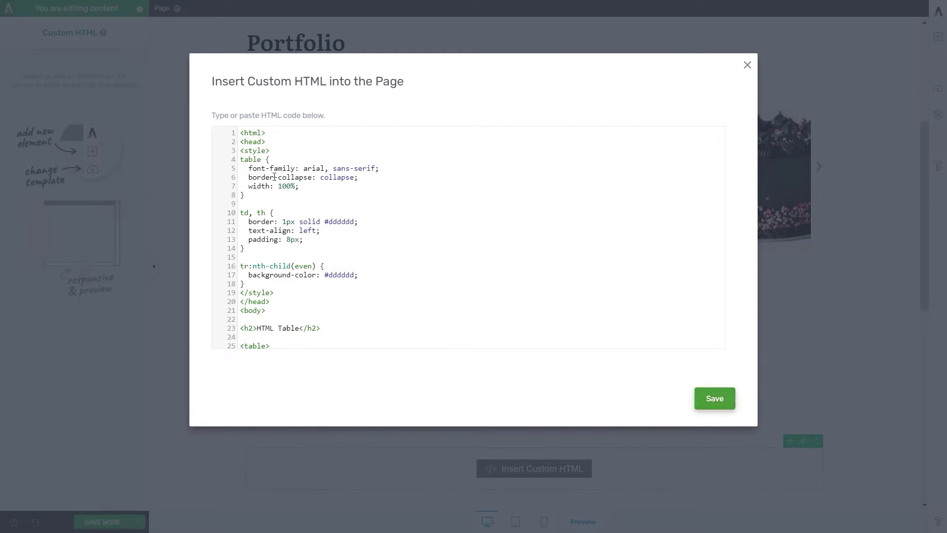
{"action": "left_click", "coordinate": [714, 398]}
{"action": "scroll", "coordinate": [924, 313], "scroll_direction": "down", "scroll_amount": 5}
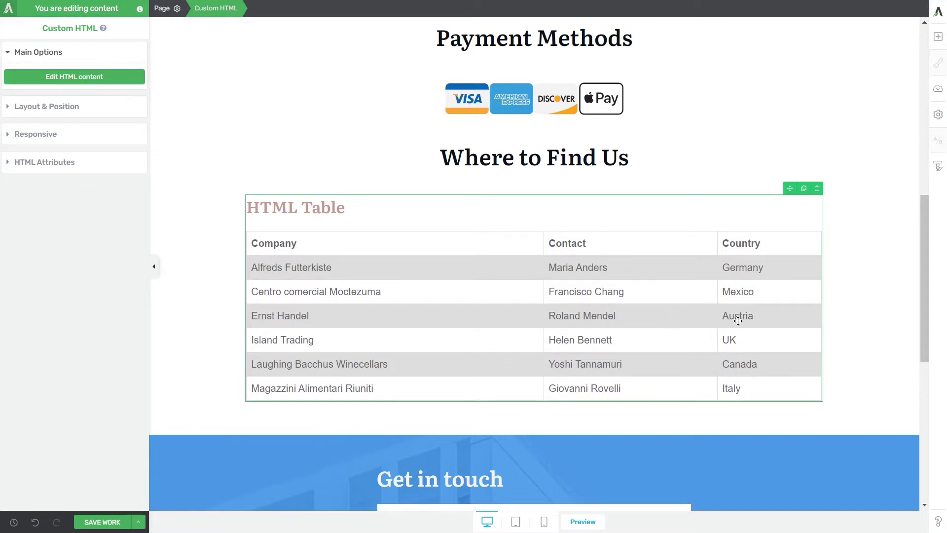
Edit the table's h2 heading from 'HTML Table' to 'Countries' and save the code
{"action": "left_click", "coordinate": [90, 76]}
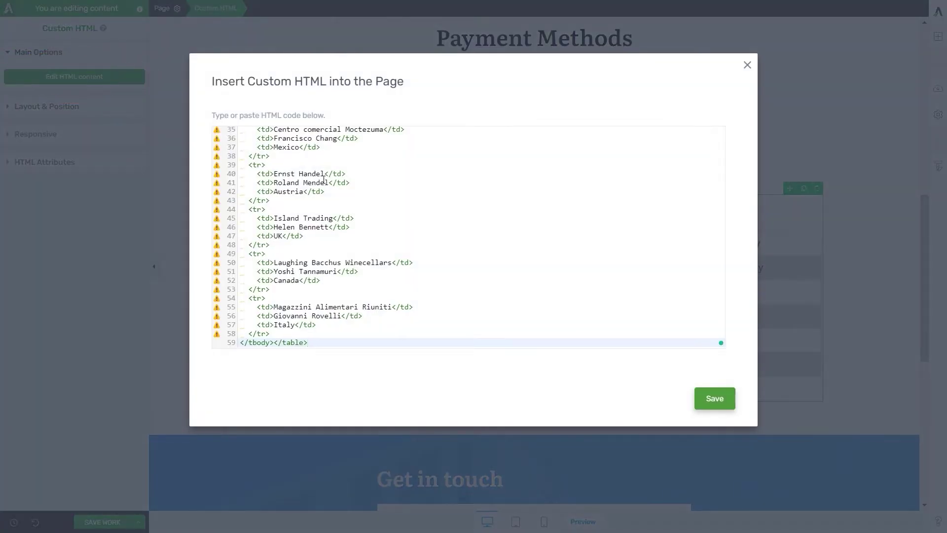
{"action": "scroll", "coordinate": [294, 268], "scroll_direction": "up", "scroll_amount": 10}
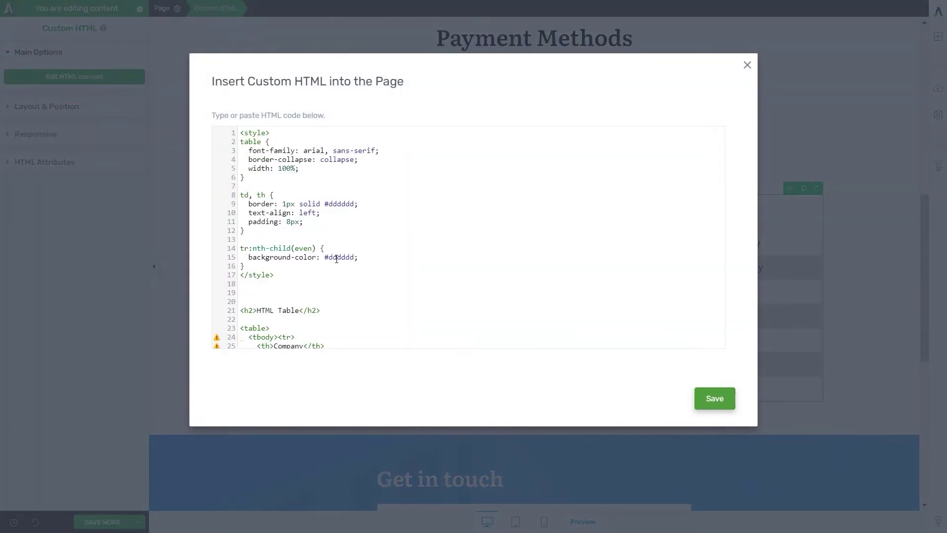
{"action": "left_click_drag", "start_coordinate": [256, 310], "coordinate": [303, 310]}
{"action": "type", "text": "Countrise"}
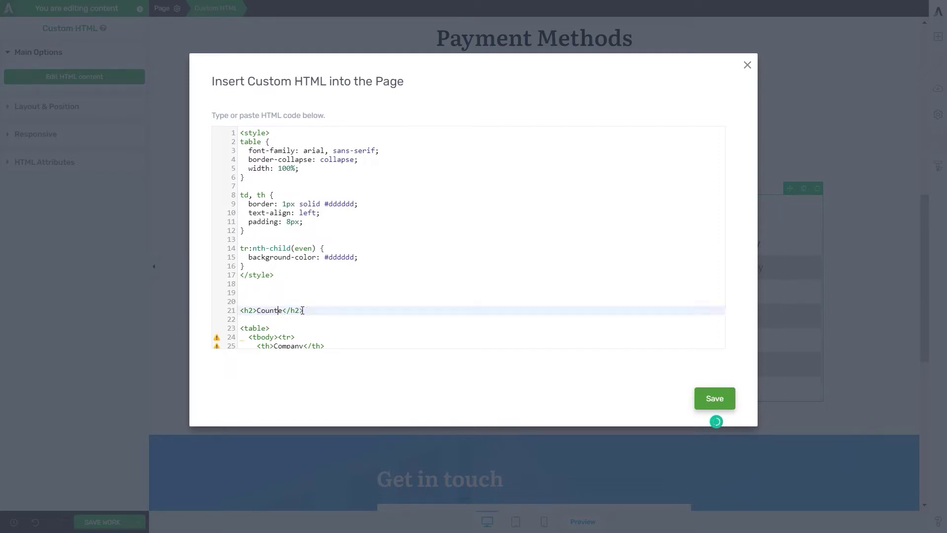
{"action": "key", "text": "Delete"}
{"action": "type", "text": "s"}
{"action": "left_click", "coordinate": [720, 403]}
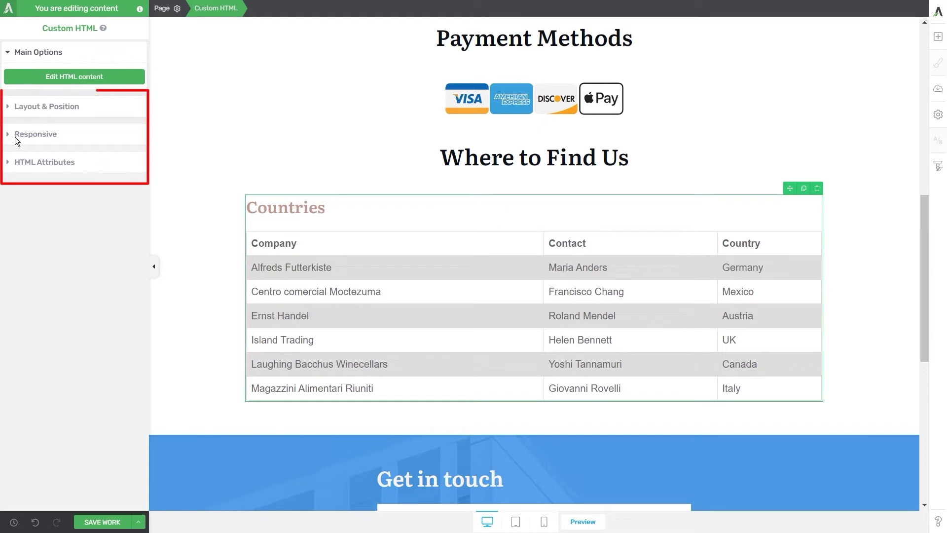
Set the Countries block's left padding from 1 to 0 under Layout & Position
{"action": "left_click", "coordinate": [28, 108]}
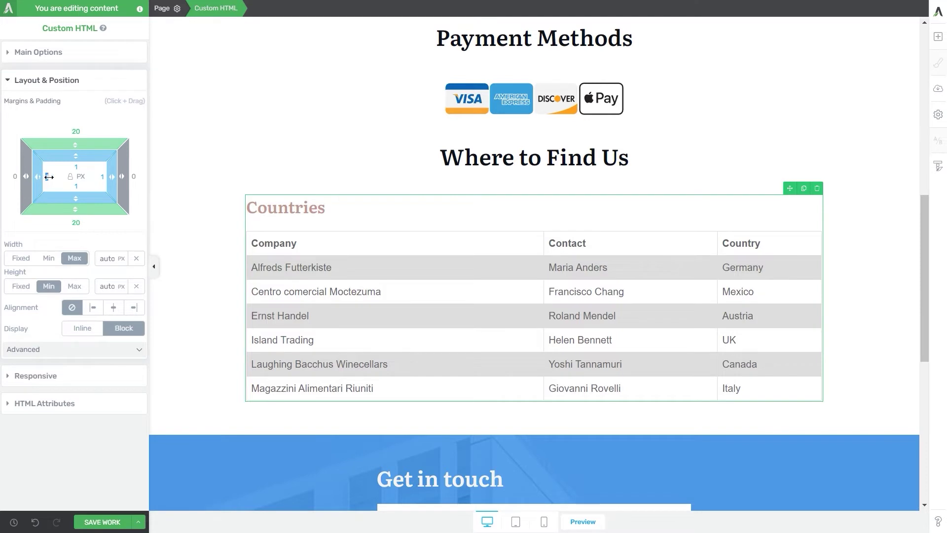
{"action": "mouse_move", "coordinate": [49, 177]}
{"action": "left_mouse_down"}
{"action": "mouse_move", "coordinate": [79, 177]}
{"action": "mouse_move", "coordinate": [45, 178]}
{"action": "left_mouse_up"}
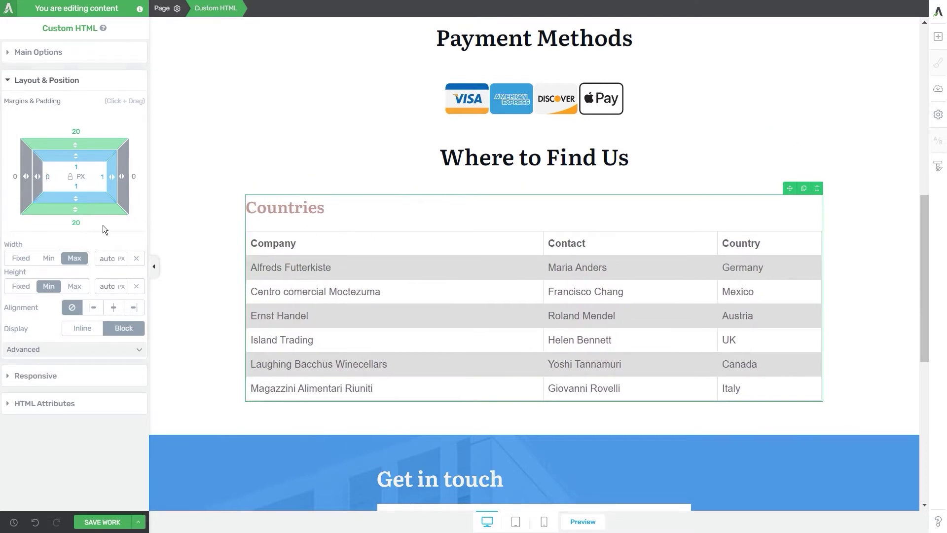
{"action": "left_click", "coordinate": [69, 376]}
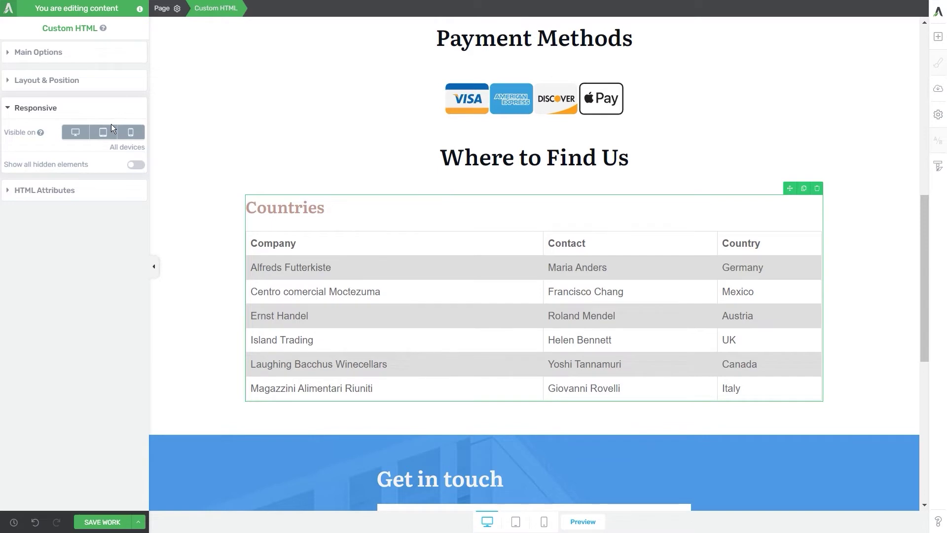
{"action": "left_click", "coordinate": [46, 106]}
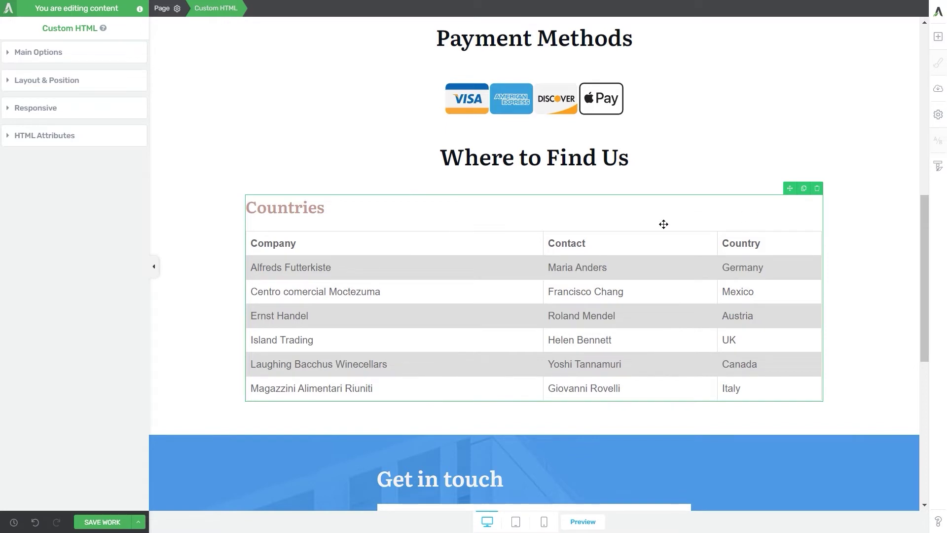
Search elements for 'goo' and drop a Google Map above the Countries table
{"action": "left_click", "coordinate": [936, 39]}
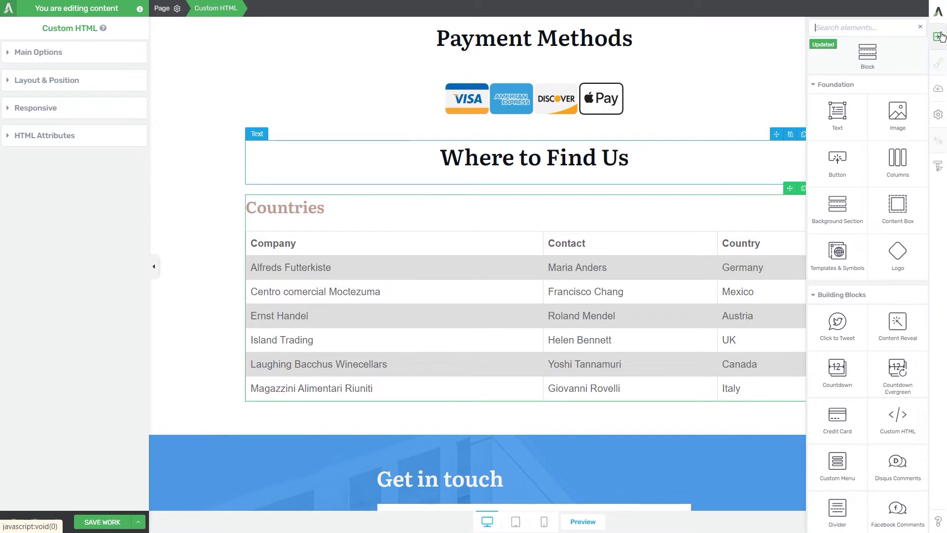
{"action": "scroll", "coordinate": [883, 166], "scroll_direction": "down", "scroll_amount": 1}
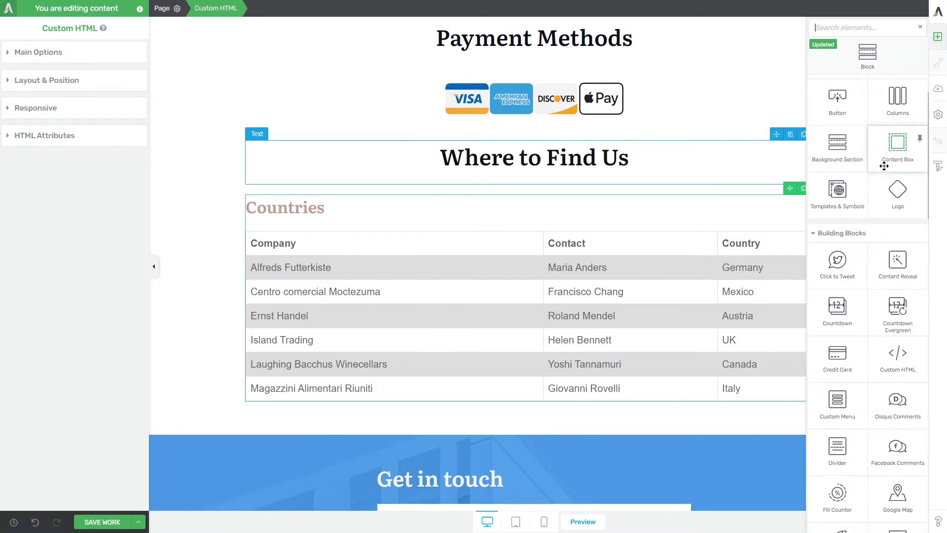
{"action": "scroll", "coordinate": [883, 166], "scroll_direction": "down", "scroll_amount": 2}
{"action": "type", "text": "goo"}
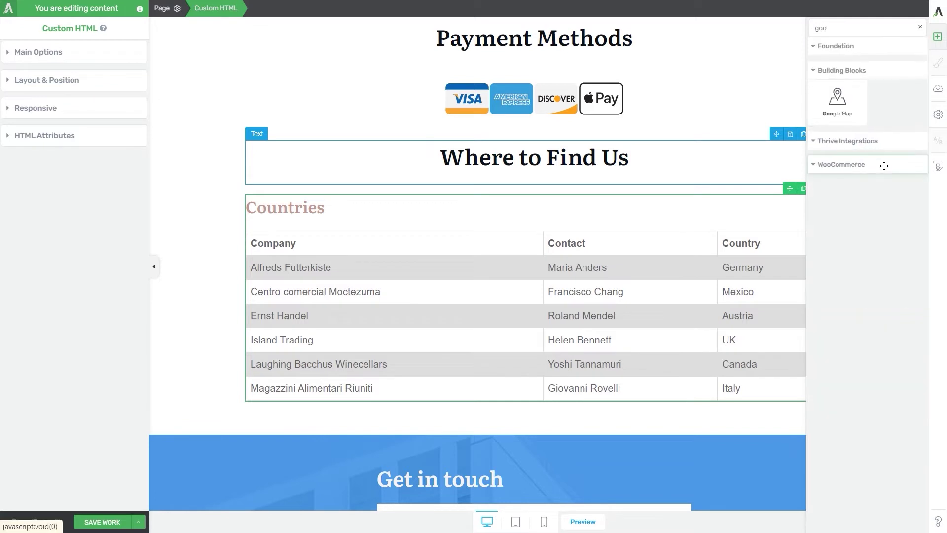
{"action": "mouse_move", "coordinate": [837, 101]}
{"action": "left_mouse_down"}
{"action": "mouse_move", "coordinate": [745, 185]}
{"action": "mouse_move", "coordinate": [546, 402]}
{"action": "mouse_move", "coordinate": [513, 407]}
{"action": "mouse_move", "coordinate": [518, 459]}
{"action": "mouse_move", "coordinate": [523, 167]}
{"action": "mouse_move", "coordinate": [526, 185]}
{"action": "left_mouse_up"}
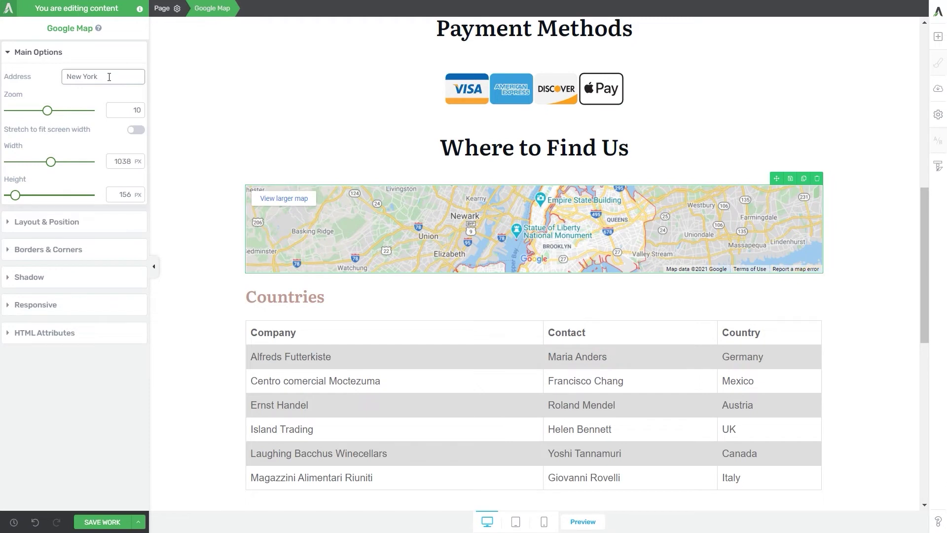
Change the map address from New York to 'Golden Gate Bridge, San Francisco'
{"action": "left_click_drag", "start_coordinate": [109, 76], "coordinate": [66, 77]}
{"action": "type", "text": "Go"}
{"action": "type", "text": "lden Gate B"}
{"action": "type", "text": "ridge, San Francisco"}
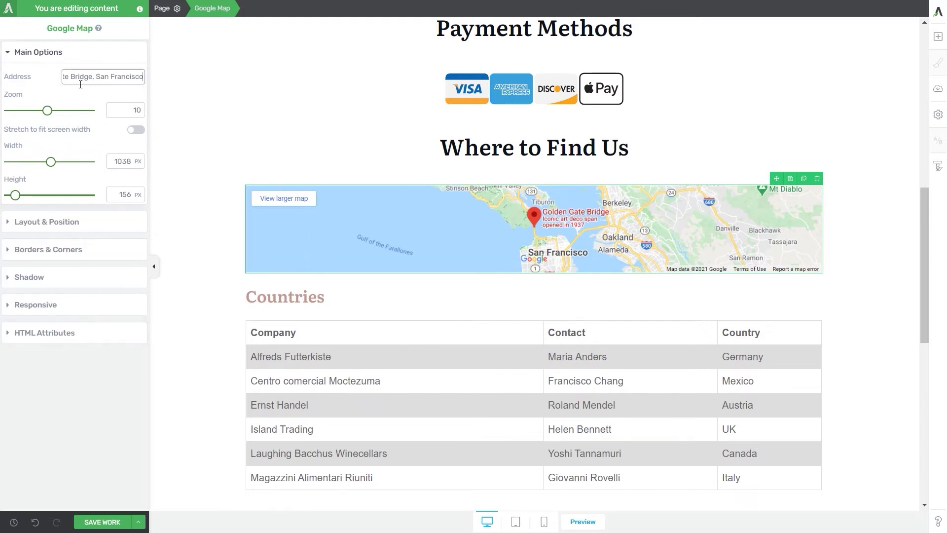
{"action": "left_click", "coordinate": [48, 113]}
Set the map's zoom level to 10
{"action": "left_click_drag", "start_coordinate": [50, 115], "coordinate": [62, 117]}
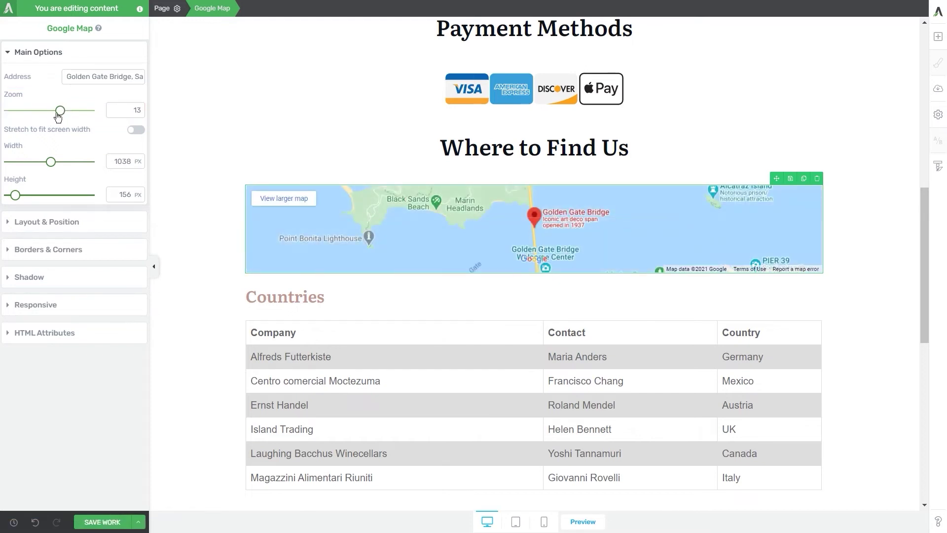
{"action": "double_click", "coordinate": [137, 112]}
{"action": "type", "text": "10"}
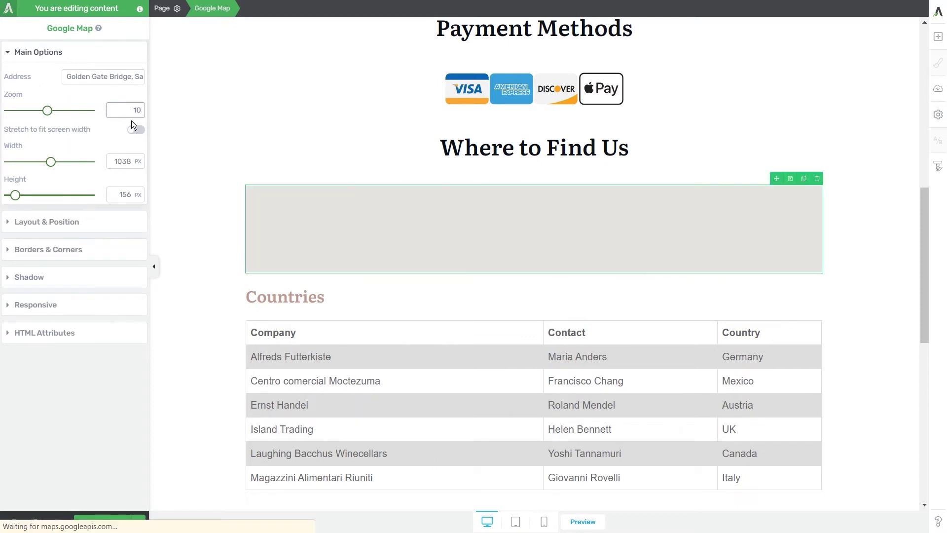
Leave Stretch to fit screen width off and size the map to 865 px by 341 px
{"action": "left_click", "coordinate": [135, 130]}
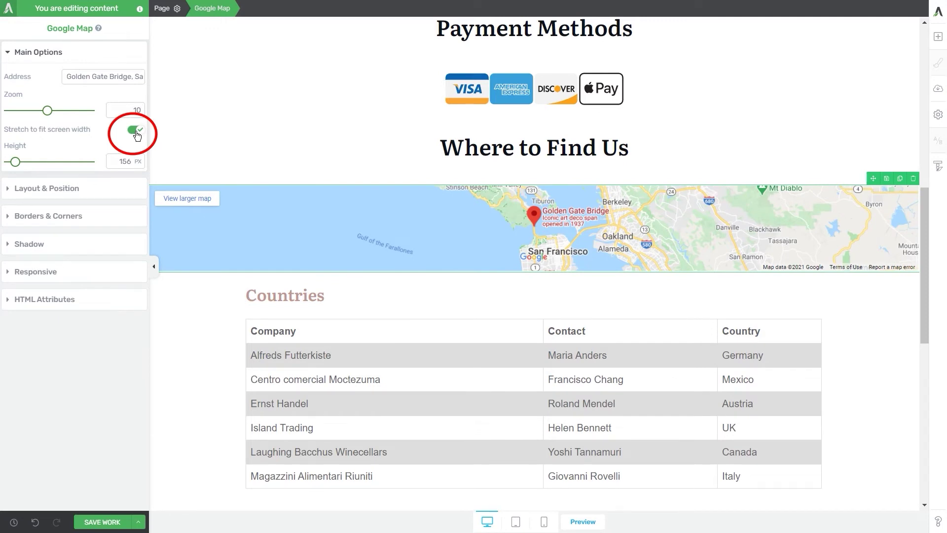
{"action": "left_click", "coordinate": [134, 130]}
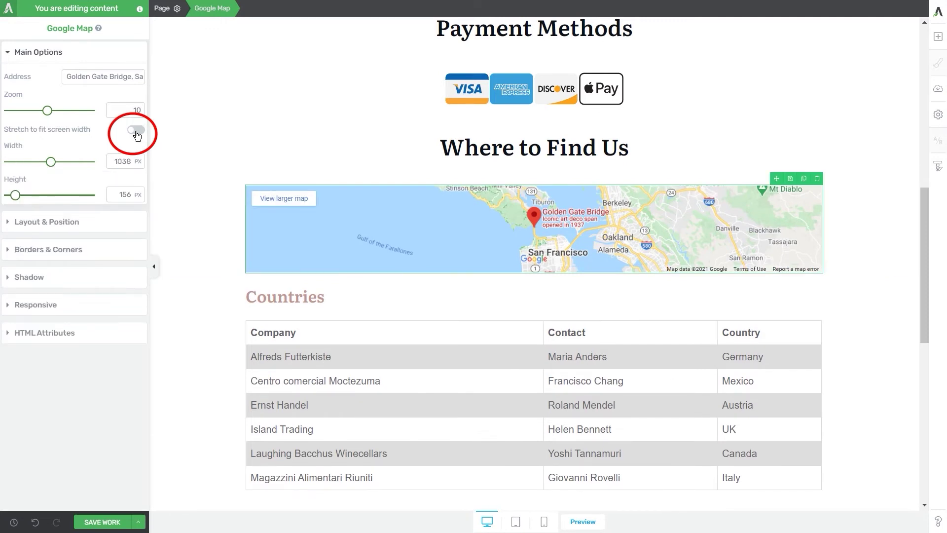
{"action": "left_click", "coordinate": [135, 131]}
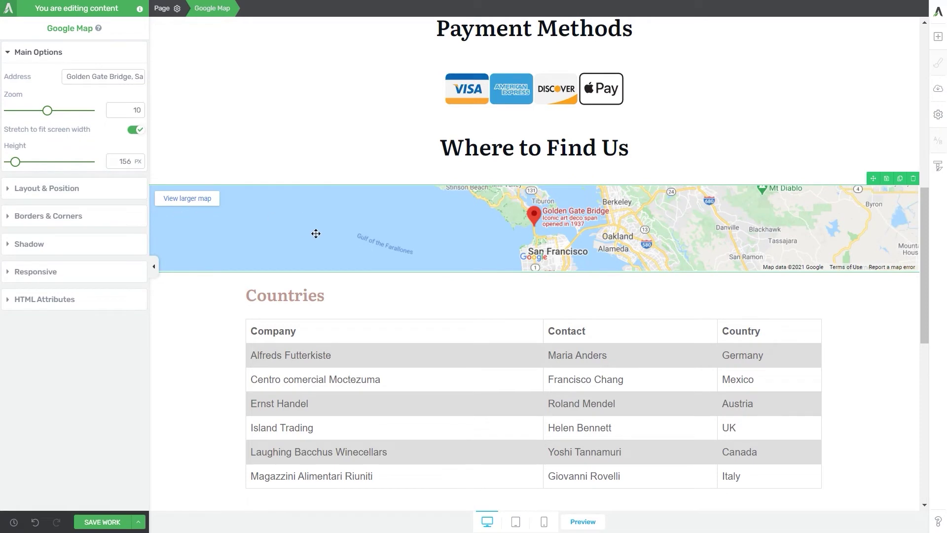
{"action": "left_click", "coordinate": [135, 132]}
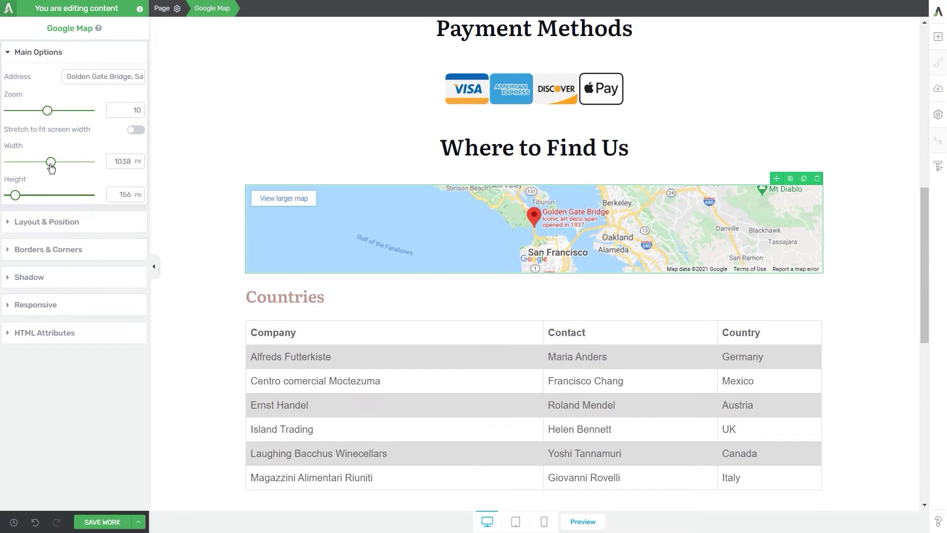
{"action": "mouse_move", "coordinate": [52, 167]}
{"action": "left_mouse_down"}
{"action": "mouse_move", "coordinate": [34, 167]}
{"action": "mouse_move", "coordinate": [59, 166]}
{"action": "mouse_move", "coordinate": [43, 167]}
{"action": "left_mouse_up"}
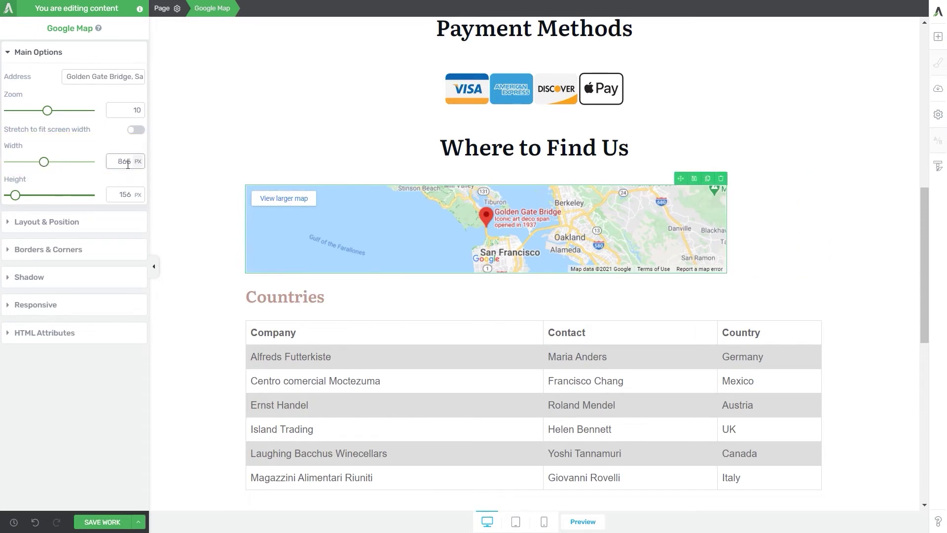
{"action": "mouse_move", "coordinate": [15, 198]}
{"action": "left_mouse_down"}
{"action": "mouse_move", "coordinate": [34, 197]}
{"action": "mouse_move", "coordinate": [22, 195]}
{"action": "left_mouse_up"}
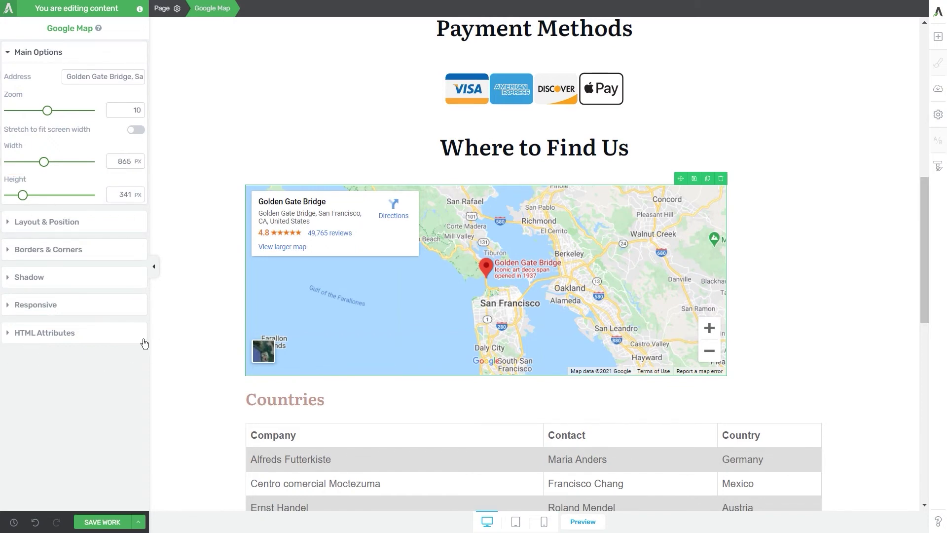
Center-align the map using the Alignment control in Layout & Position
{"action": "left_click", "coordinate": [66, 223]}
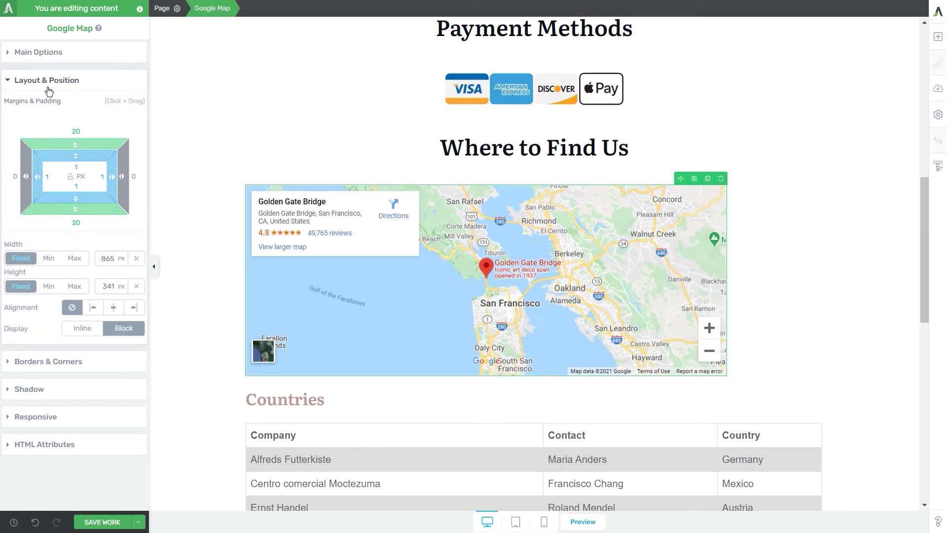
{"action": "left_click", "coordinate": [114, 307]}
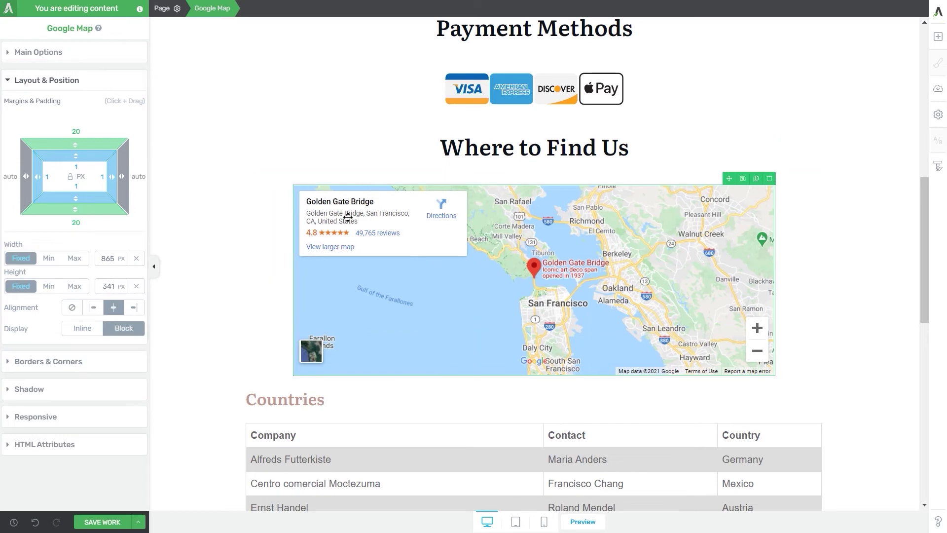
{"action": "left_click", "coordinate": [332, 269]}
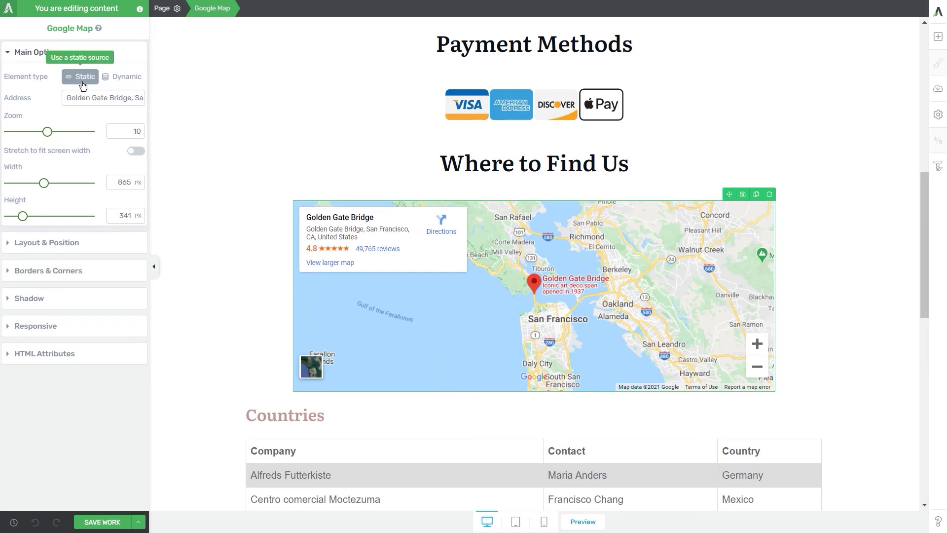
Make the map Dynamic from the Map Coordinates field, hiding it when coordinates are unavailable
{"action": "left_click", "coordinate": [118, 79]}
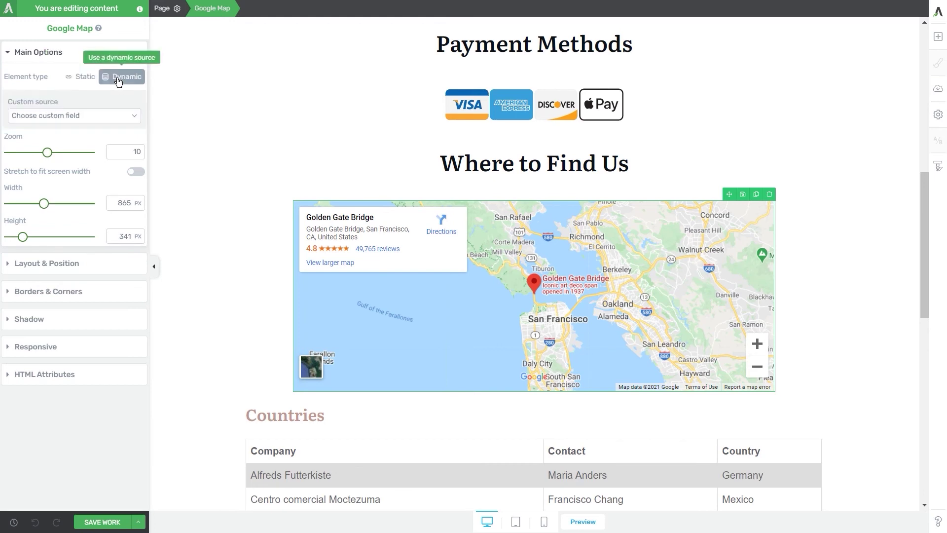
{"action": "left_click", "coordinate": [105, 117]}
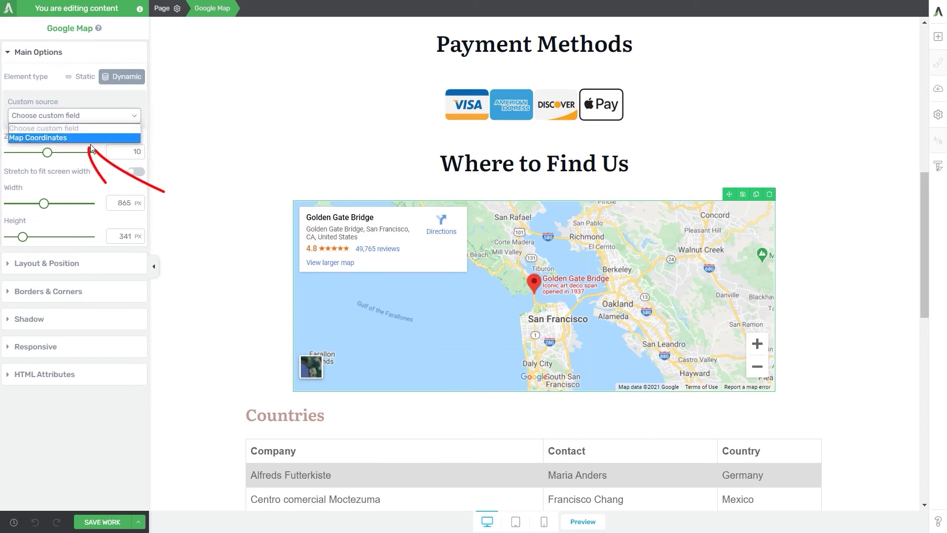
{"action": "left_click", "coordinate": [49, 138]}
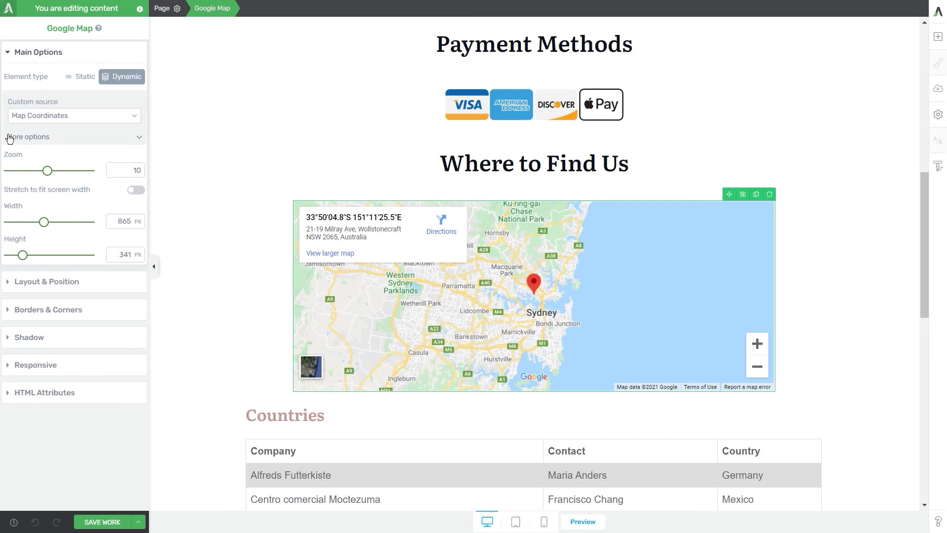
{"action": "left_click", "coordinate": [47, 140]}
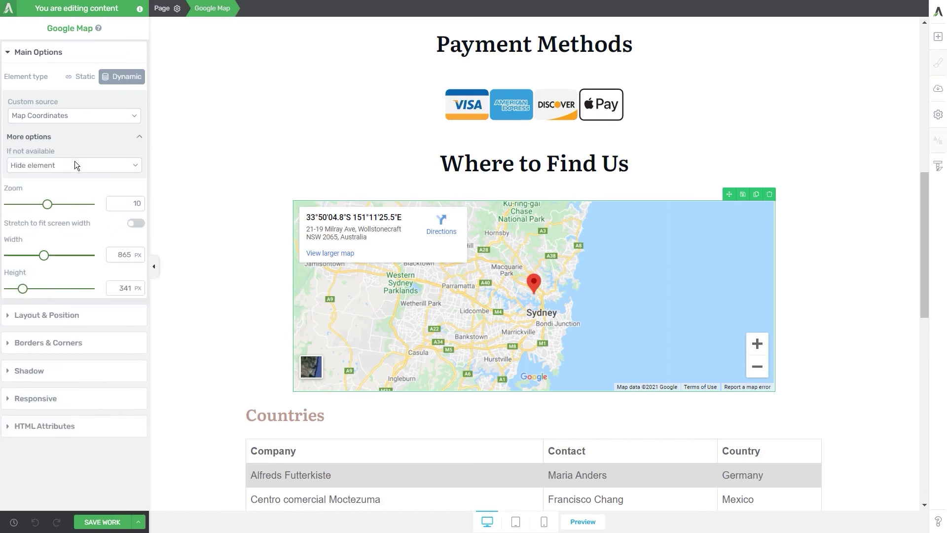
{"action": "left_click", "coordinate": [61, 165]}
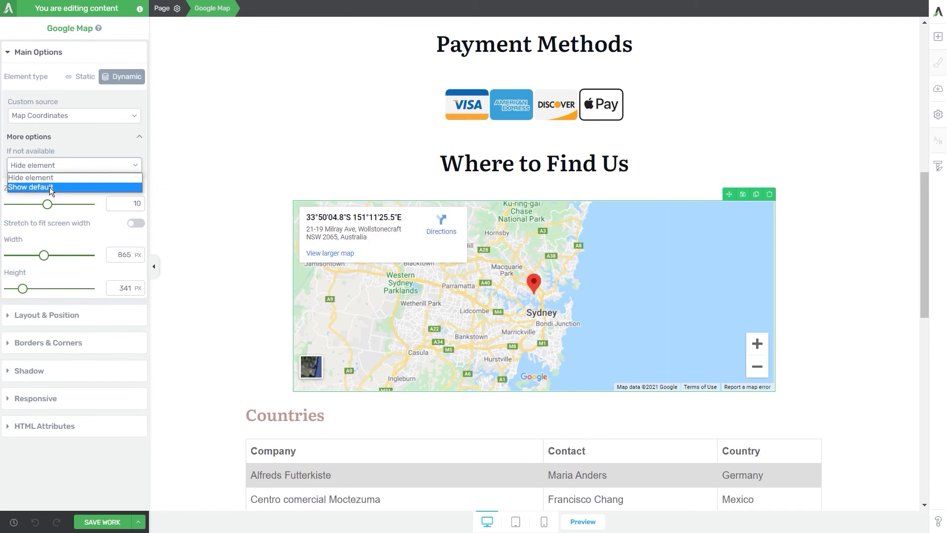
{"action": "left_click", "coordinate": [154, 450]}
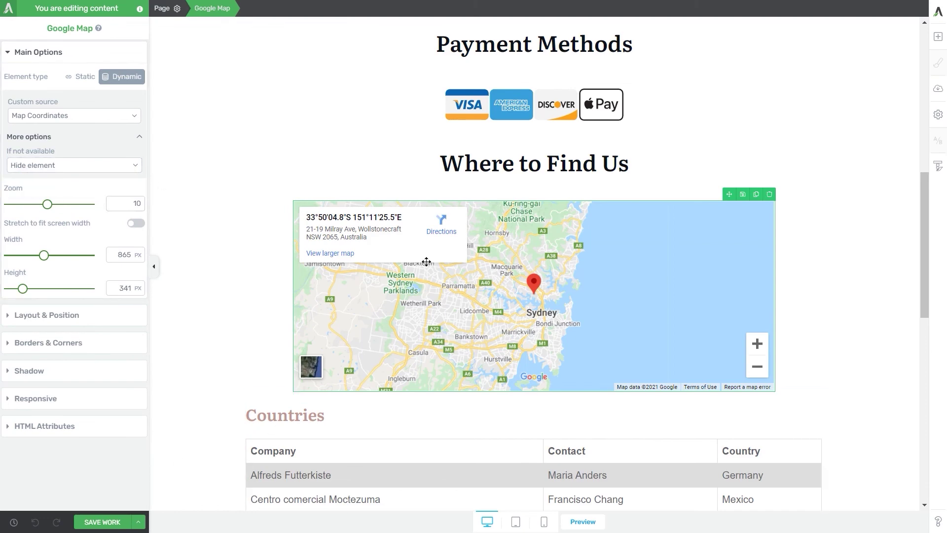